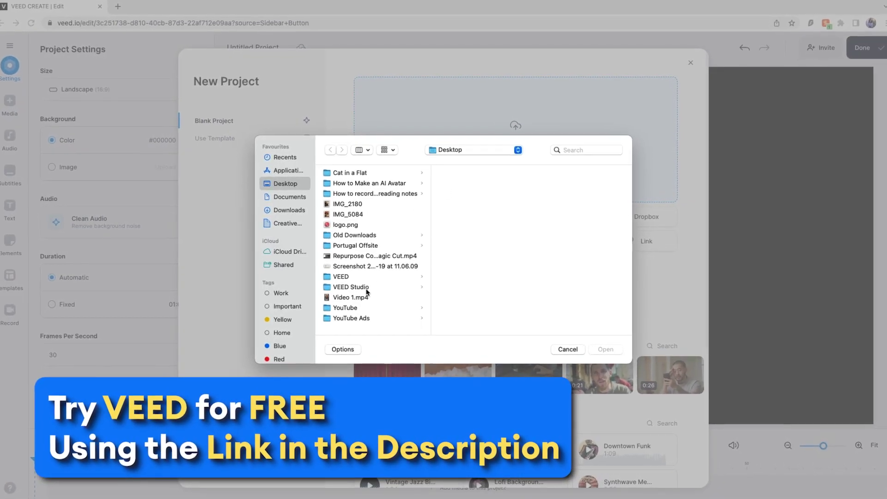
Step: Load Video 1.mp4 as the project footage and add logo.png on top
{"action": "double_click", "coordinate": [367, 297]}
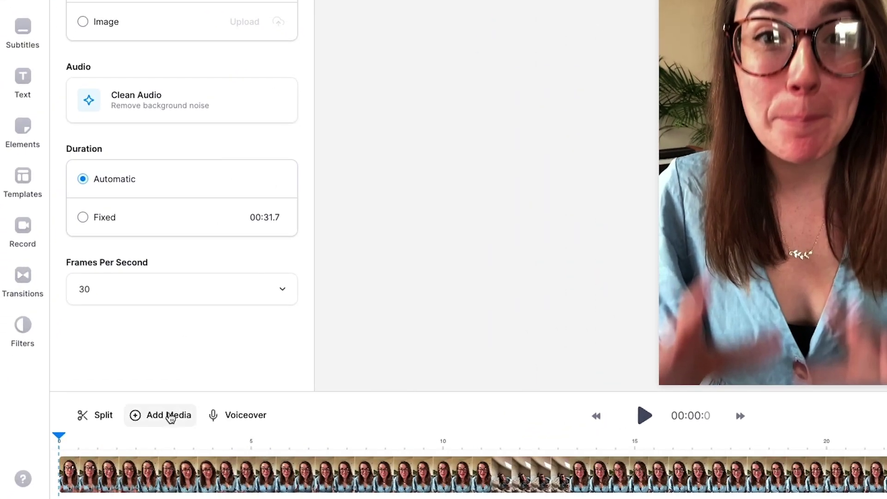
{"action": "left_click", "coordinate": [169, 415]}
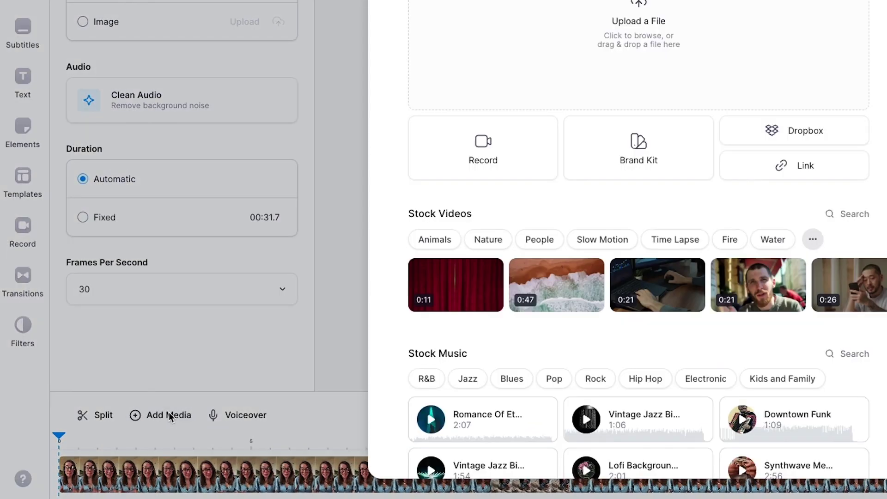
{"action": "left_click", "coordinate": [462, 220]}
{"action": "left_click", "coordinate": [380, 267]}
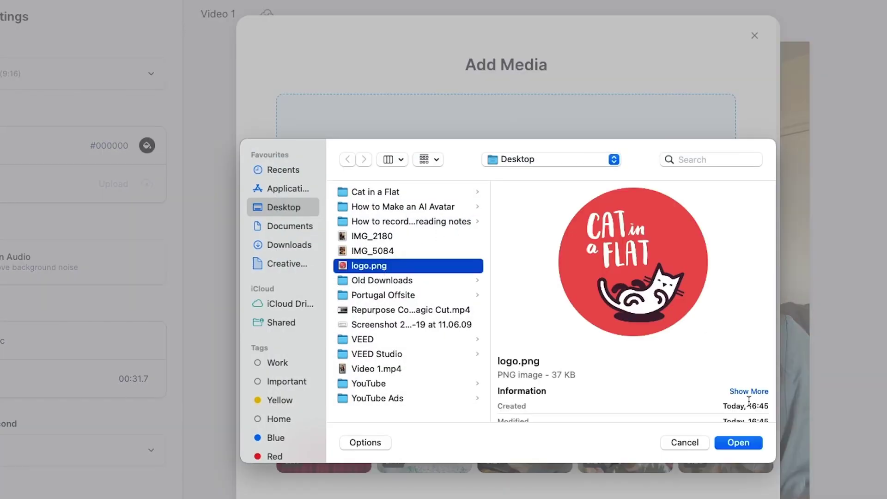
{"action": "left_click", "coordinate": [737, 443]}
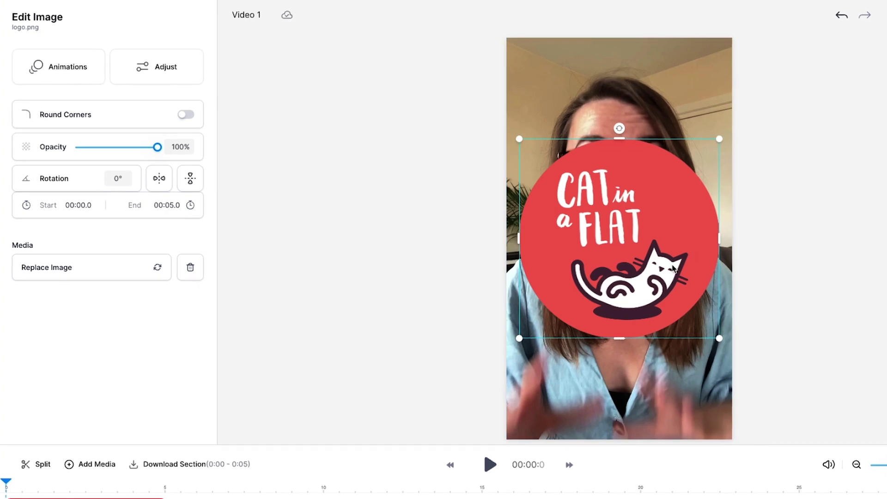
Step: Move the CAT in a FLAT logo lower and shrink it to a smaller size
{"action": "mouse_move", "coordinate": [673, 268]}
{"action": "left_mouse_down"}
{"action": "mouse_move", "coordinate": [673, 202]}
{"action": "mouse_move", "coordinate": [680, 344]}
{"action": "left_mouse_up"}
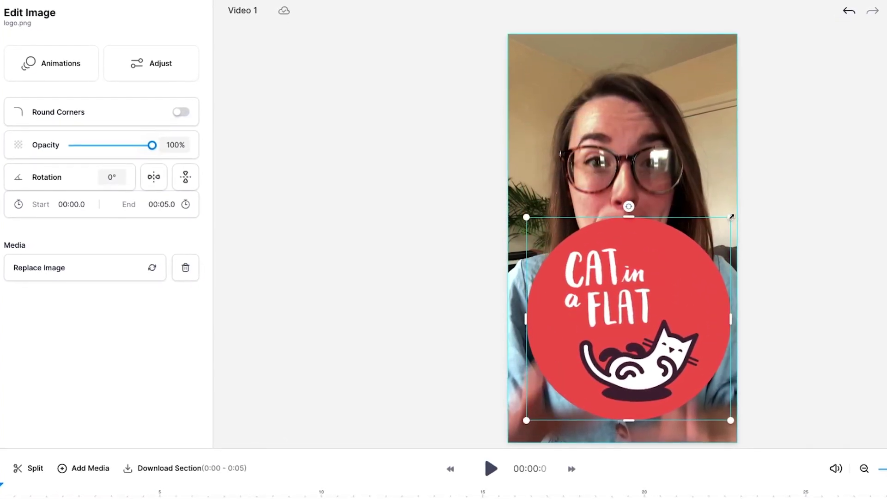
{"action": "left_click_drag", "start_coordinate": [732, 217], "coordinate": [619, 324]}
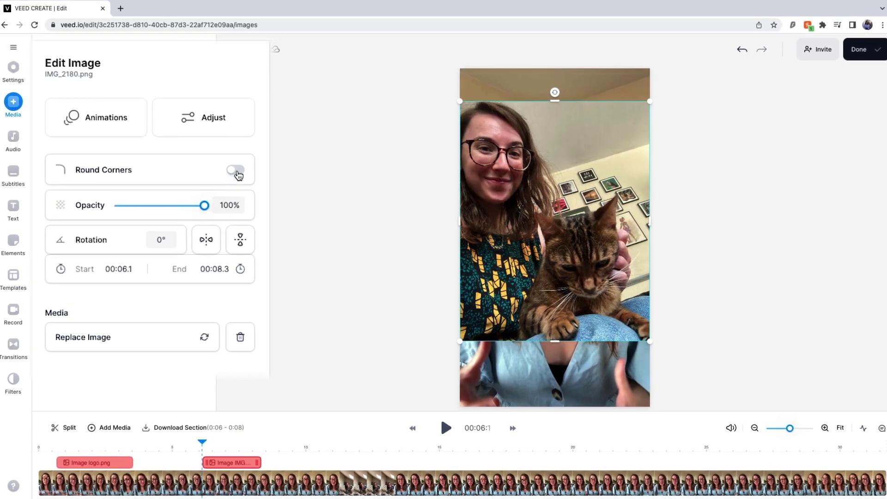
Step: Switch on Round Corners for the IMG_2180 cat photo
{"action": "left_click", "coordinate": [237, 171]}
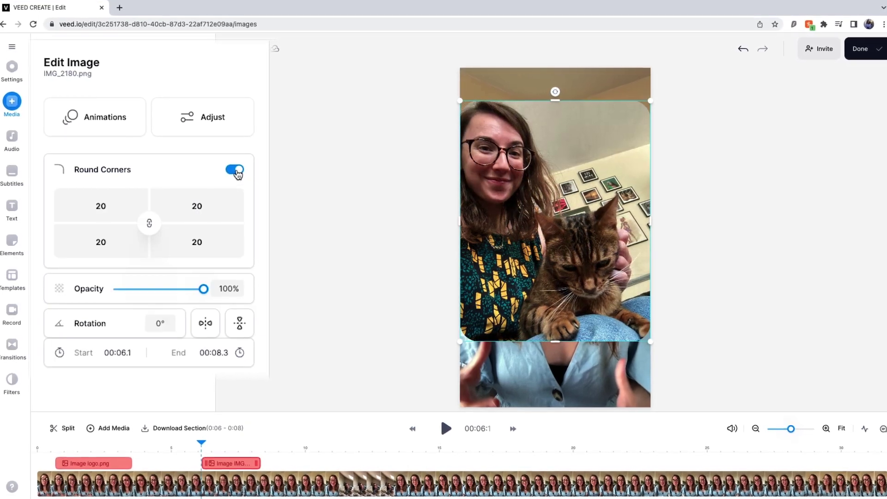
{"action": "left_click", "coordinate": [215, 129]}
Step: Set the cat photo to brightness 12, contrast 3 and saturation 3, and try a blur
{"action": "left_click_drag", "start_coordinate": [156, 127], "coordinate": [162, 129]}
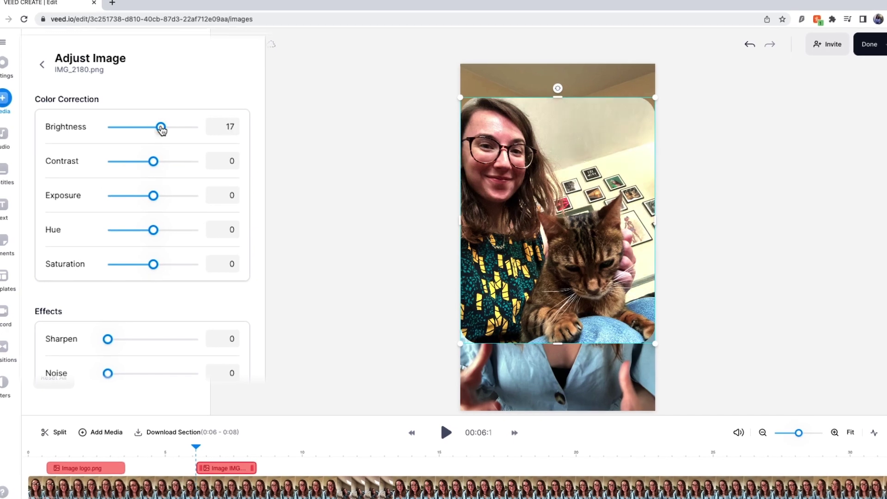
{"action": "left_click_drag", "start_coordinate": [153, 162], "coordinate": [156, 161]}
{"action": "left_click_drag", "start_coordinate": [152, 264], "coordinate": [153, 266]}
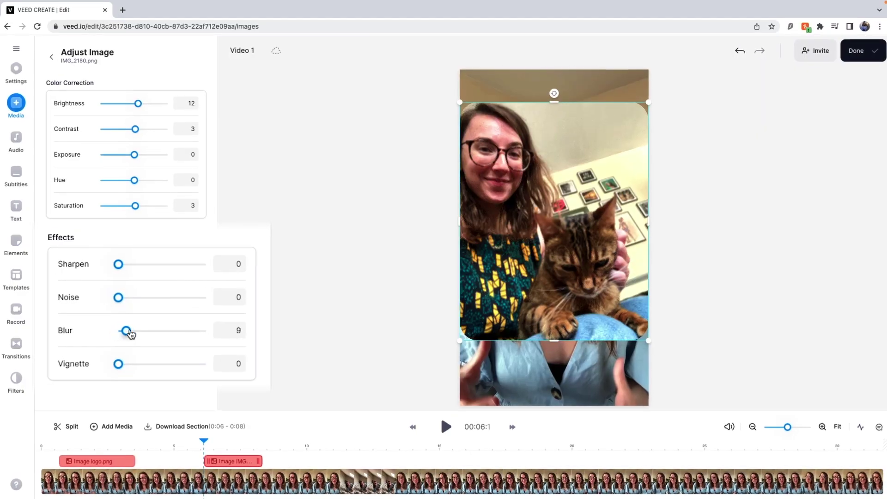
{"action": "mouse_move", "coordinate": [154, 334]}
{"action": "left_mouse_down"}
{"action": "mouse_move", "coordinate": [178, 331]}
{"action": "mouse_move", "coordinate": [115, 337]}
{"action": "left_mouse_up"}
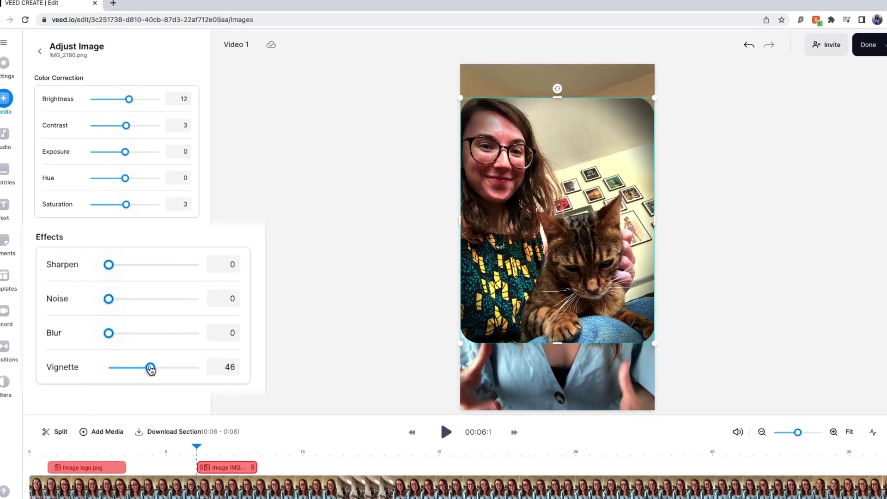
Step: Back in Edit Image, apply Ken Burns In as the photo's In animation
{"action": "left_click", "coordinate": [40, 51]}
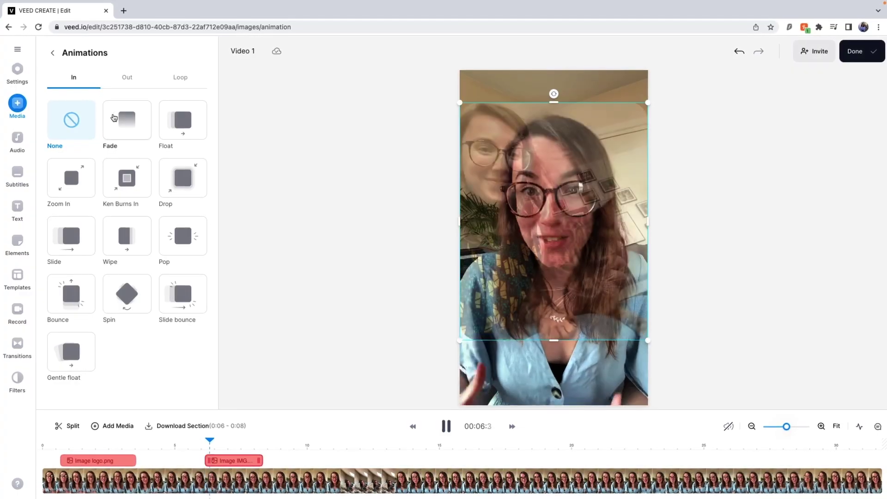
{"action": "left_click", "coordinate": [120, 184]}
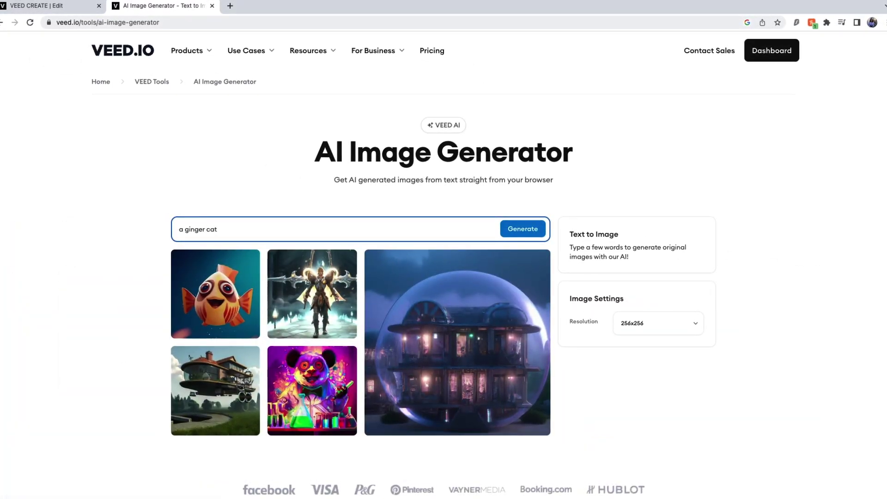
Step: Generate an 'a ginger cat' image, copy it, and paste it onto the VEED canvas
{"action": "left_click", "coordinate": [529, 228]}
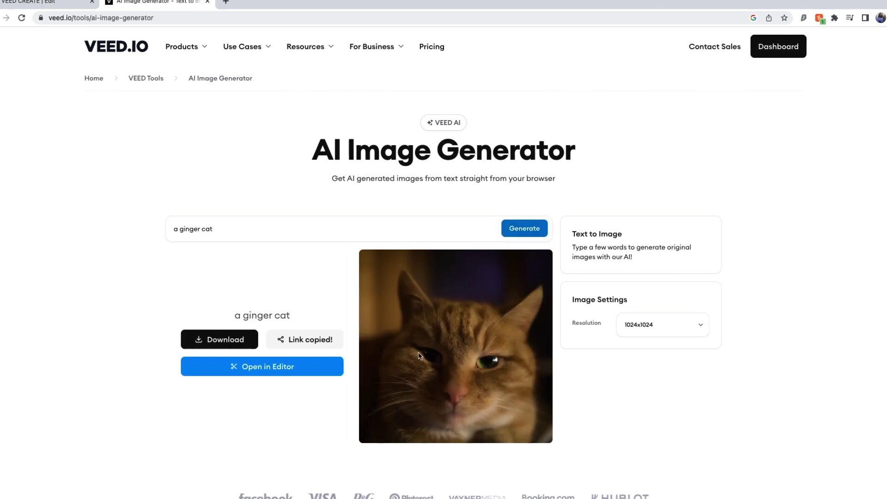
{"action": "right_click", "coordinate": [419, 356]}
{"action": "left_click", "coordinate": [431, 382]}
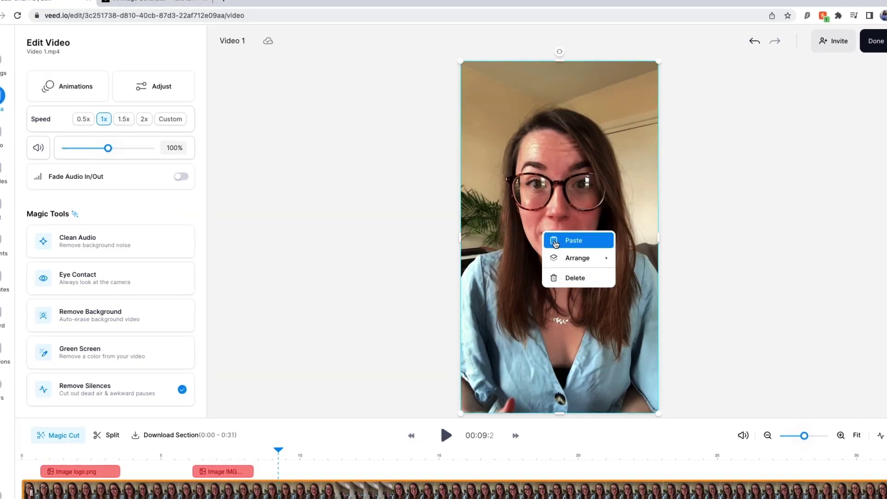
{"action": "left_click", "coordinate": [555, 241]}
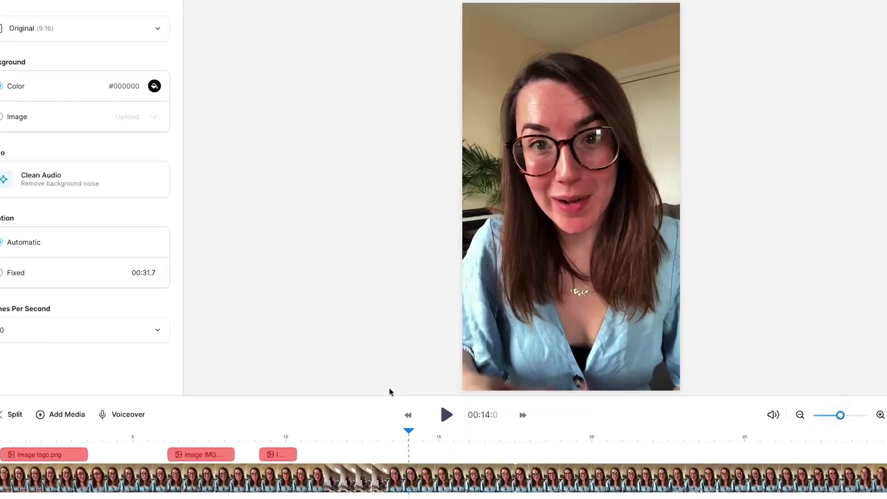
Step: Move the phone screenshot beneath the presenter layer and shrink the presenter toward the lower left
{"action": "left_click", "coordinate": [418, 479]}
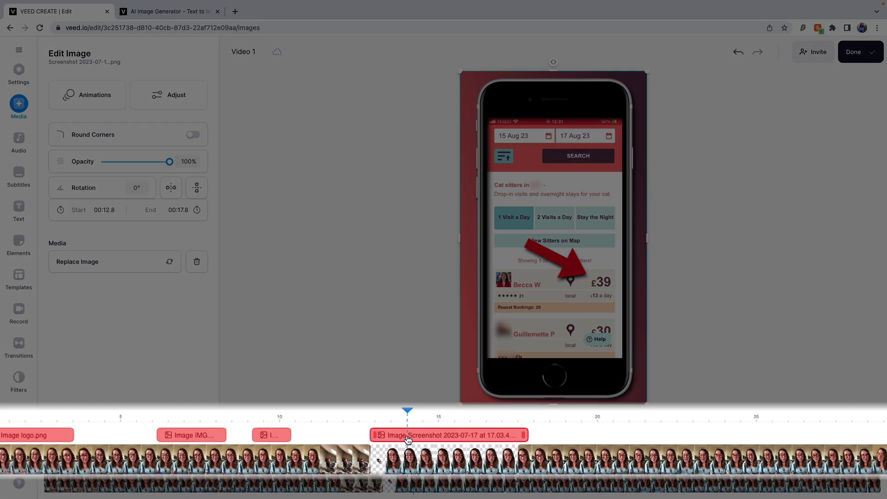
{"action": "left_click_drag", "start_coordinate": [407, 441], "coordinate": [409, 489]}
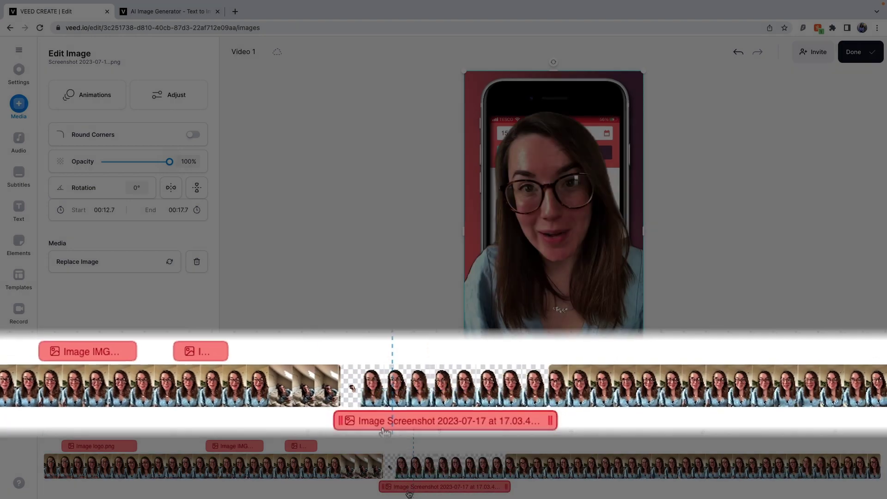
{"action": "left_click", "coordinate": [415, 466]}
{"action": "left_click_drag", "start_coordinate": [643, 71], "coordinate": [588, 171]}
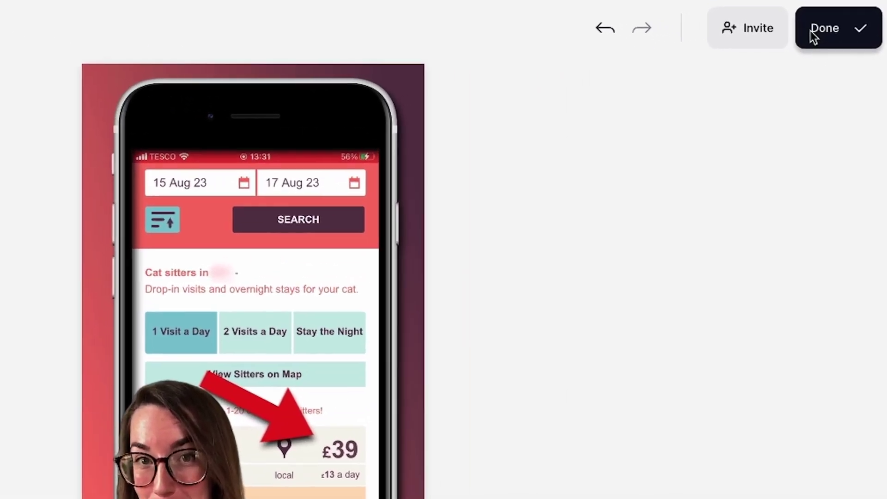
Step: Export the finished video and choose to download it
{"action": "left_click", "coordinate": [847, 54]}
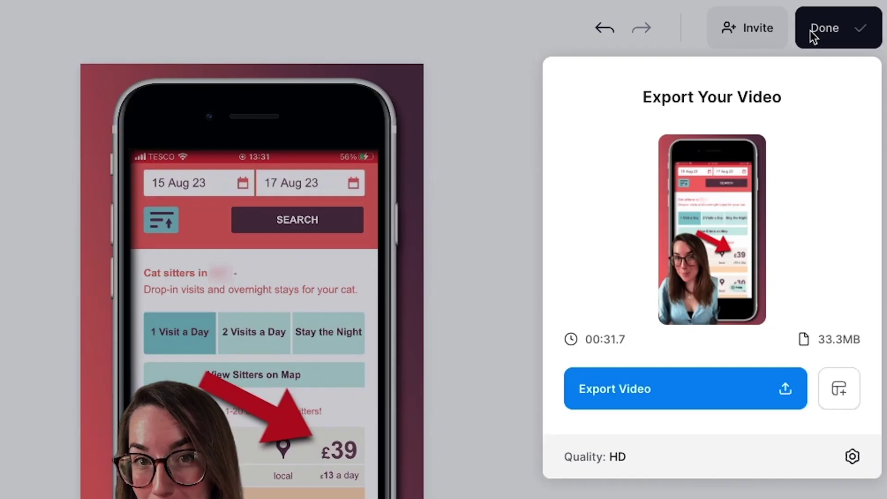
{"action": "left_click", "coordinate": [683, 393]}
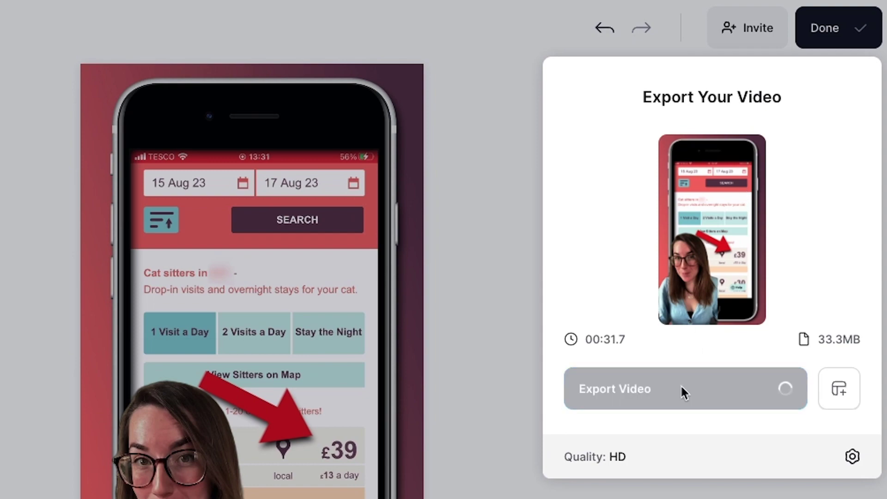
{"action": "left_click", "coordinate": [634, 269]}
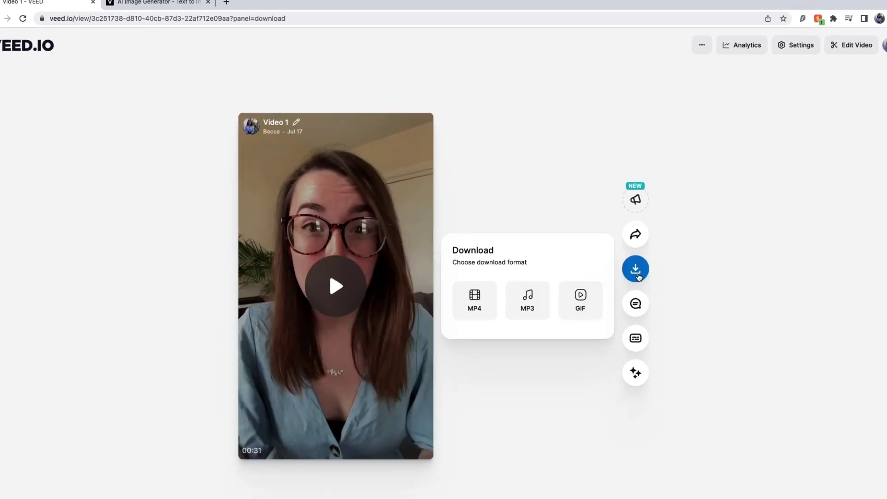